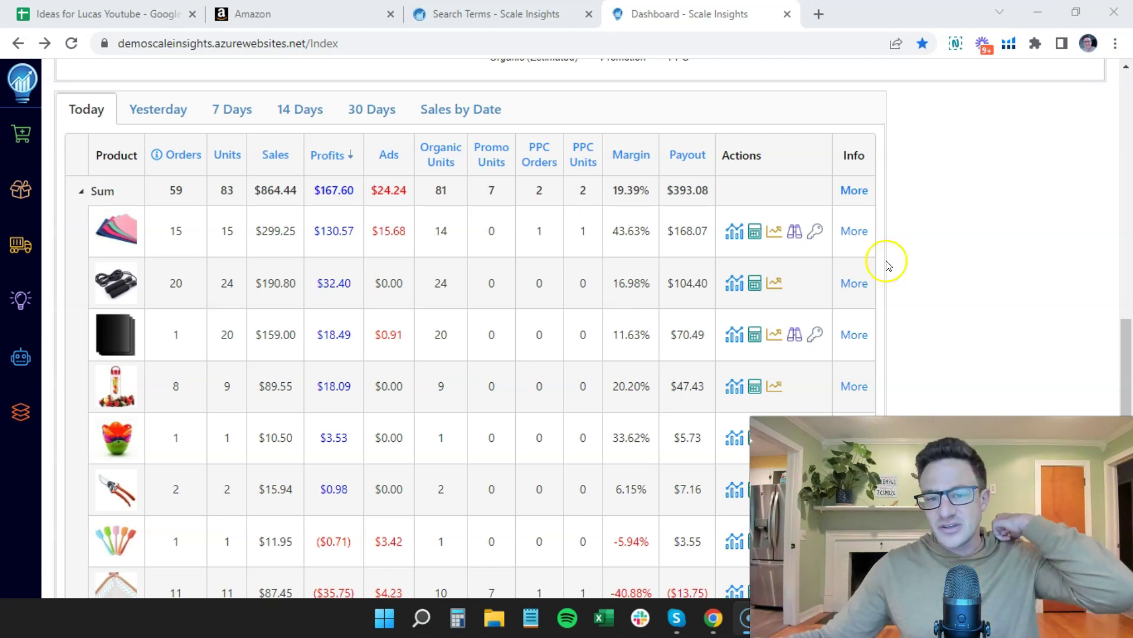
Open the Resistance Bands Search Terms report for 04 May 18 from its Actions column.
{"action": "left_click", "coordinate": [948, 208]}
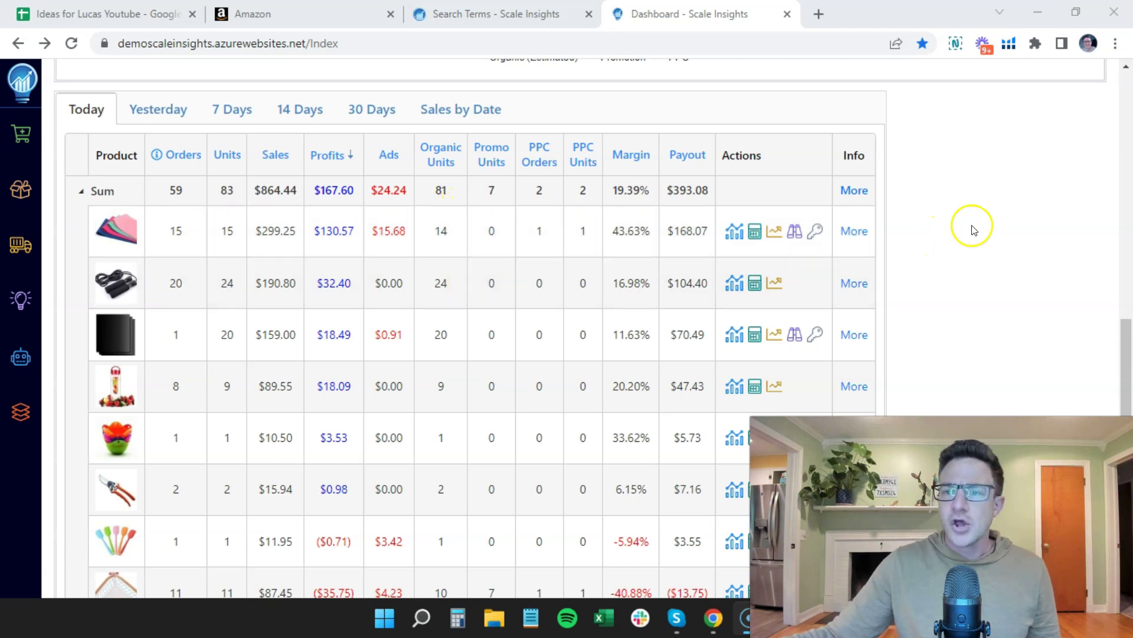
{"action": "scroll", "coordinate": [1001, 222], "scroll_direction": "down", "scroll_amount": 1}
{"action": "scroll", "coordinate": [1006, 222], "scroll_direction": "up", "scroll_amount": 1}
{"action": "scroll", "coordinate": [1007, 222], "scroll_direction": "up", "scroll_amount": 2}
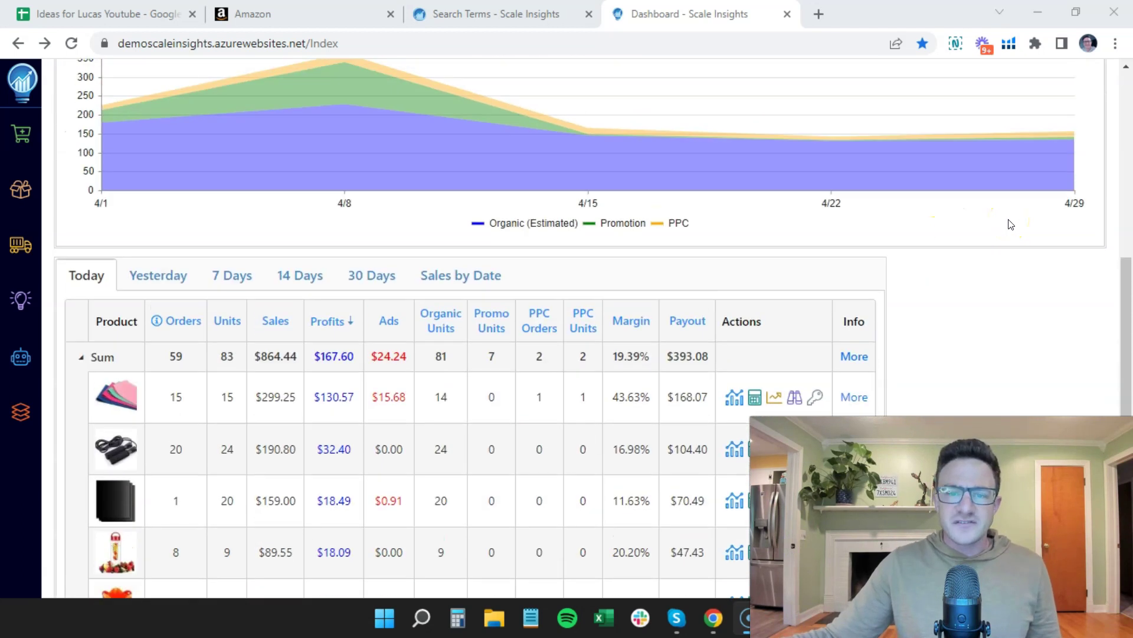
{"action": "scroll", "coordinate": [1007, 223], "scroll_direction": "up", "scroll_amount": 4}
{"action": "scroll", "coordinate": [703, 222], "scroll_direction": "down", "scroll_amount": 2}
{"action": "scroll", "coordinate": [703, 227], "scroll_direction": "down", "scroll_amount": 2}
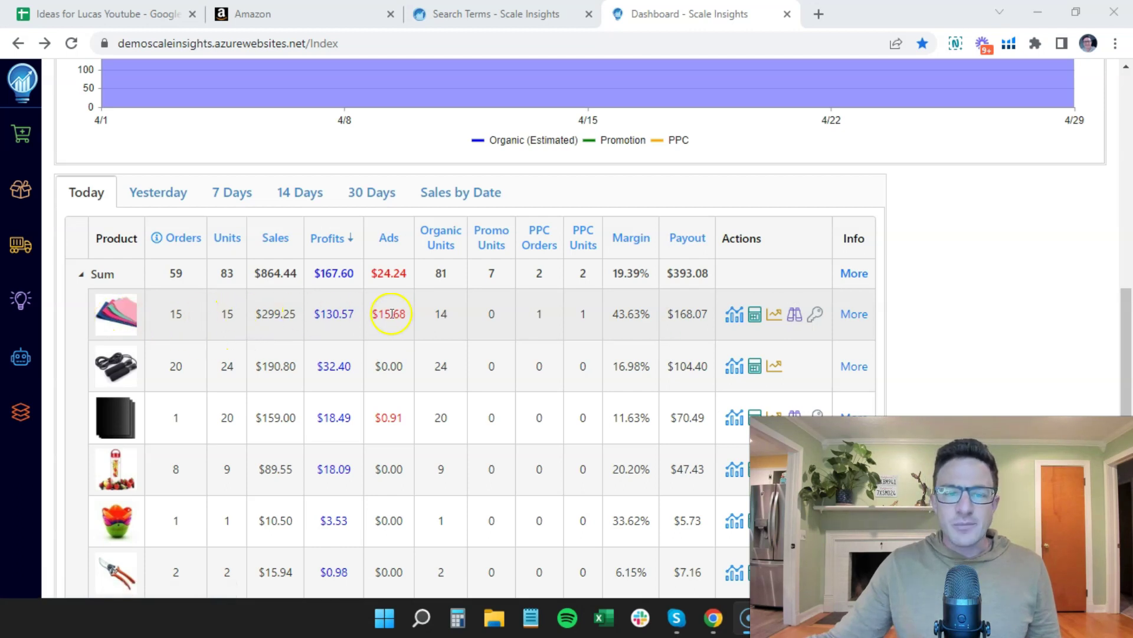
{"action": "left_click", "coordinate": [796, 314]}
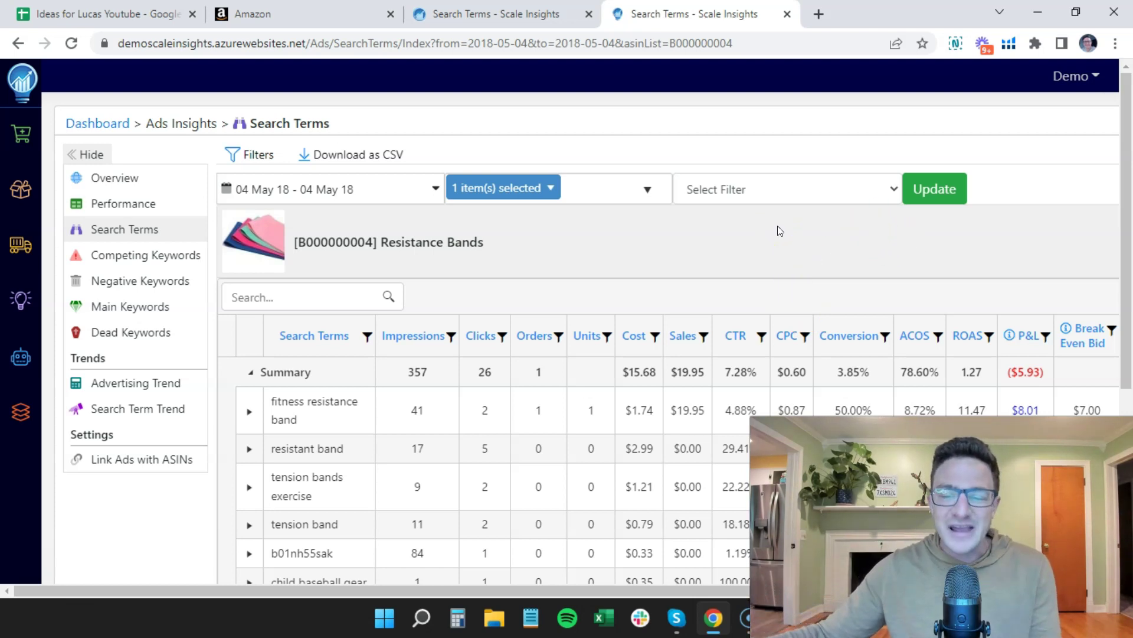
{"action": "left_click", "coordinate": [775, 252]}
{"action": "scroll", "coordinate": [789, 213], "scroll_direction": "down", "scroll_amount": 2}
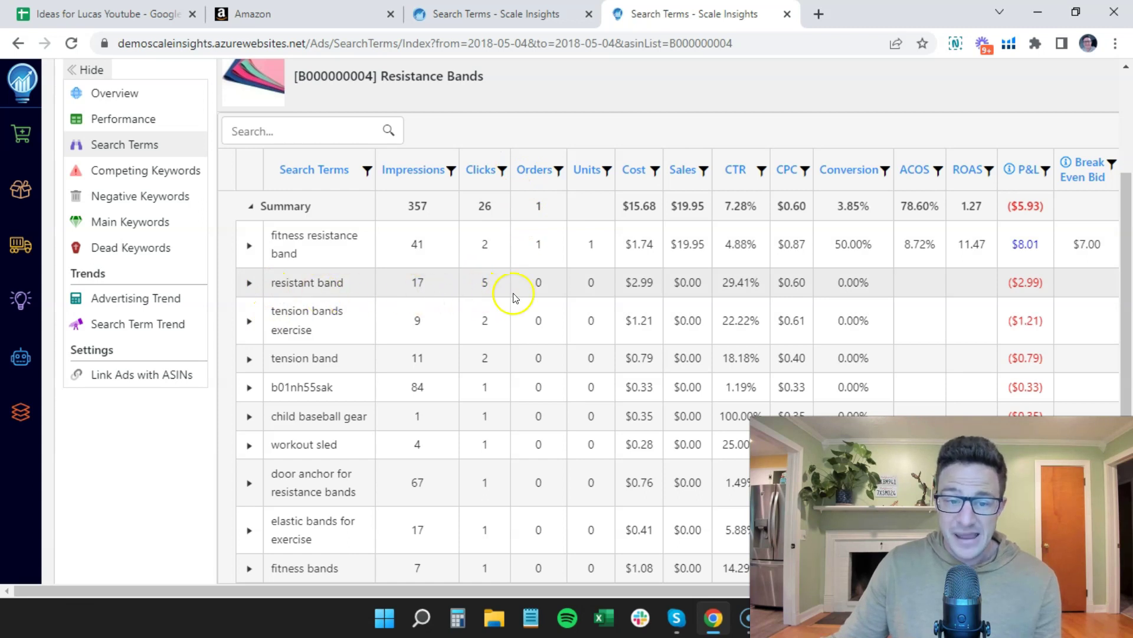
Expand 'resistant band' and highlight its Resistance Band campaign, Buyer ad group and 'resistants bands' keyword.
{"action": "left_click", "coordinate": [250, 286]}
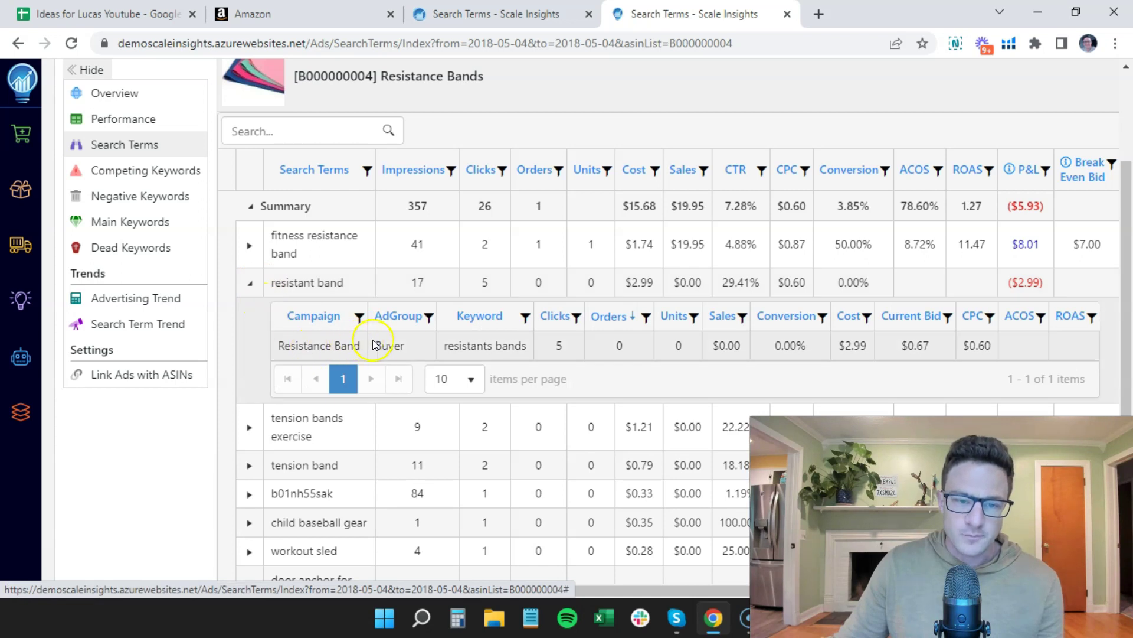
{"action": "mouse_move", "coordinate": [273, 349]}
{"action": "left_mouse_down"}
{"action": "mouse_move", "coordinate": [567, 359]}
{"action": "mouse_move", "coordinate": [559, 339]}
{"action": "left_mouse_up"}
{"action": "left_click", "coordinate": [570, 344]}
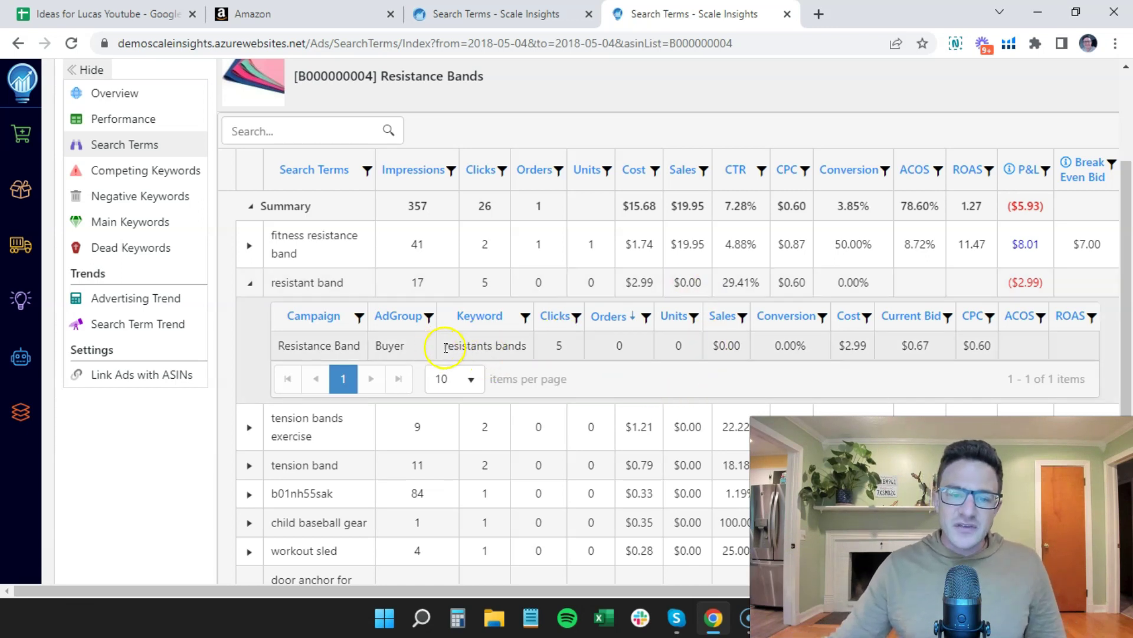
{"action": "left_click_drag", "start_coordinate": [445, 347], "coordinate": [510, 351]}
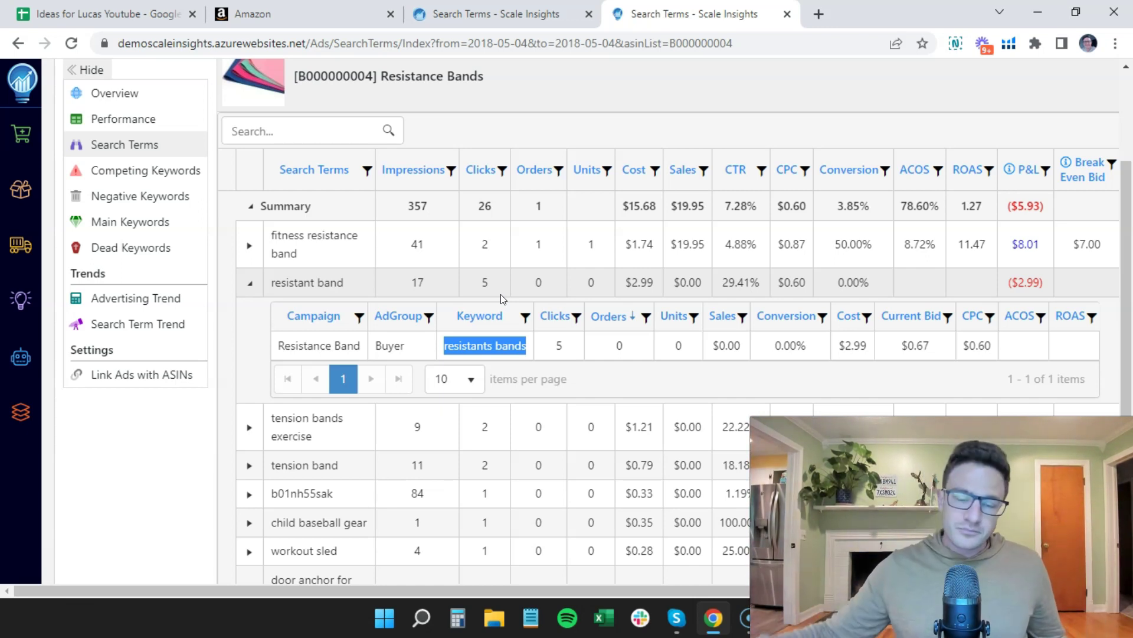
{"action": "left_click", "coordinate": [503, 306]}
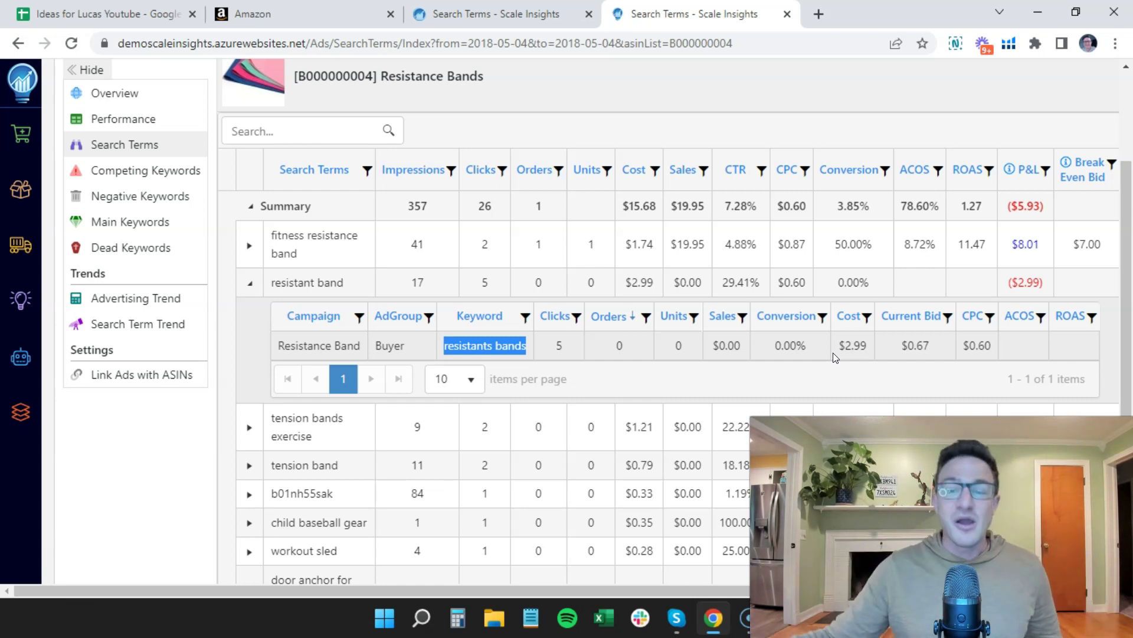
{"action": "left_click", "coordinate": [884, 365]}
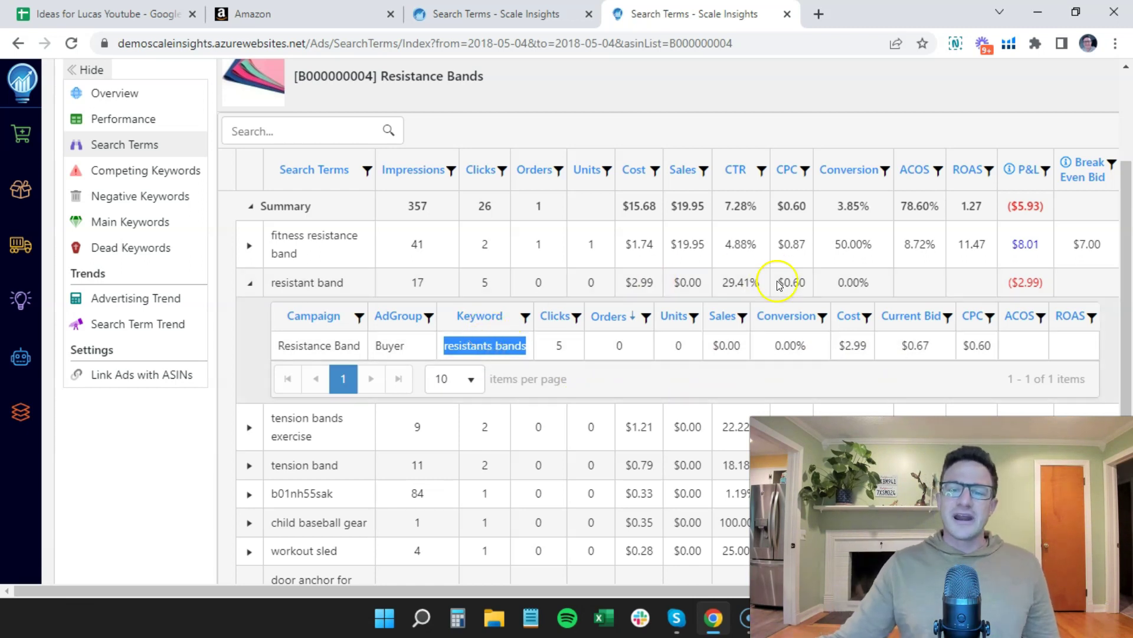
{"action": "left_click", "coordinate": [807, 328]}
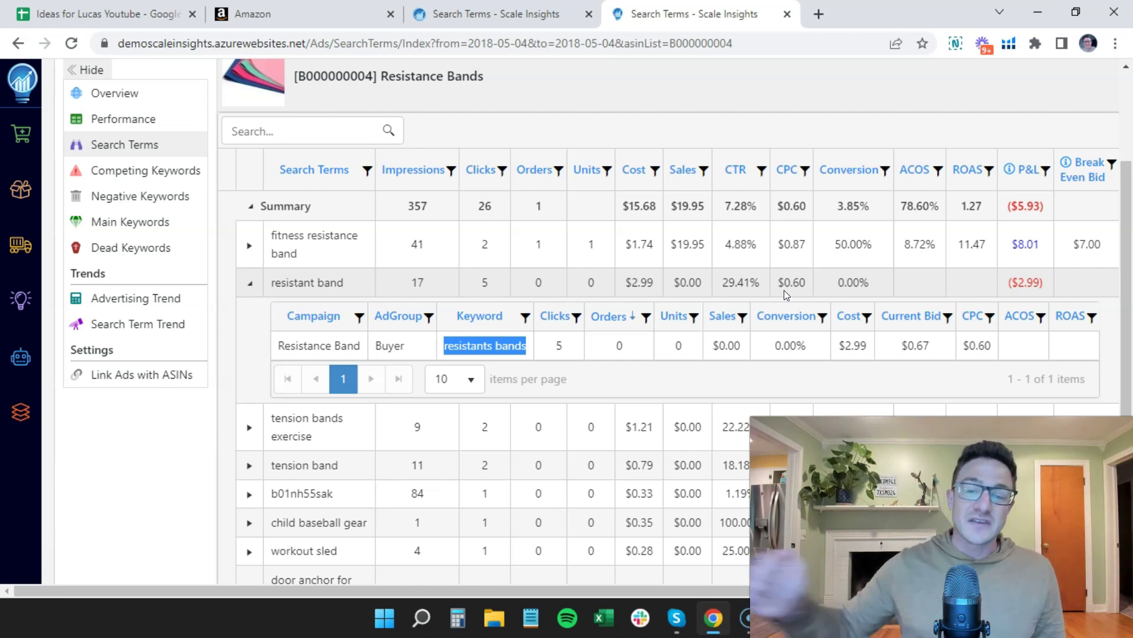
{"action": "left_click", "coordinate": [803, 242]}
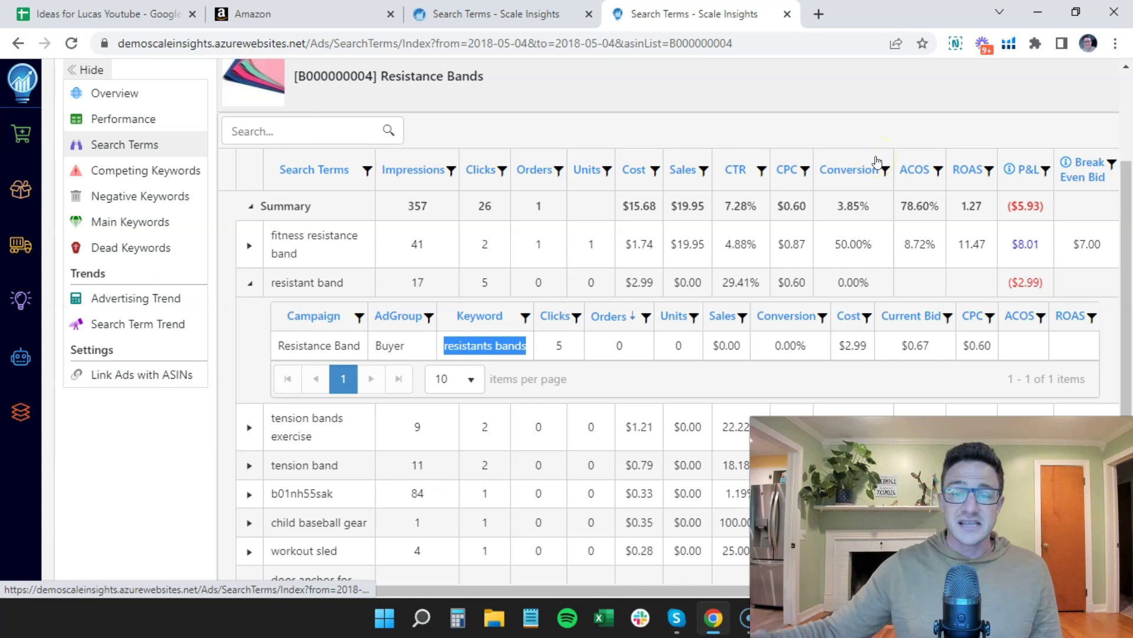
{"action": "left_click", "coordinate": [859, 150]}
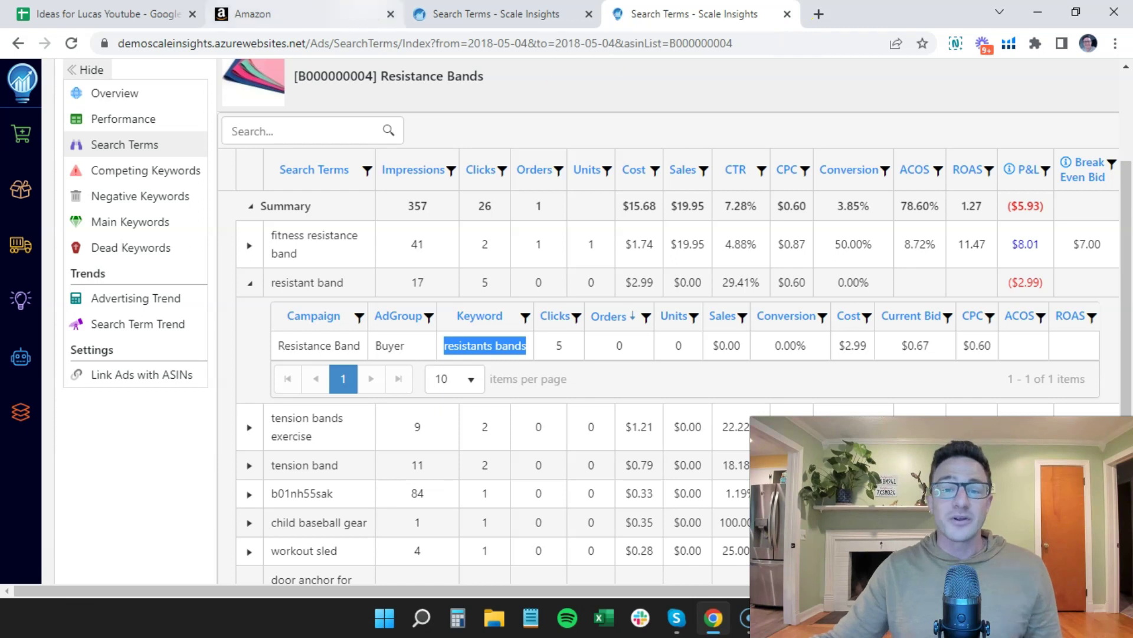
{"action": "key", "text": "alt+Tab"}
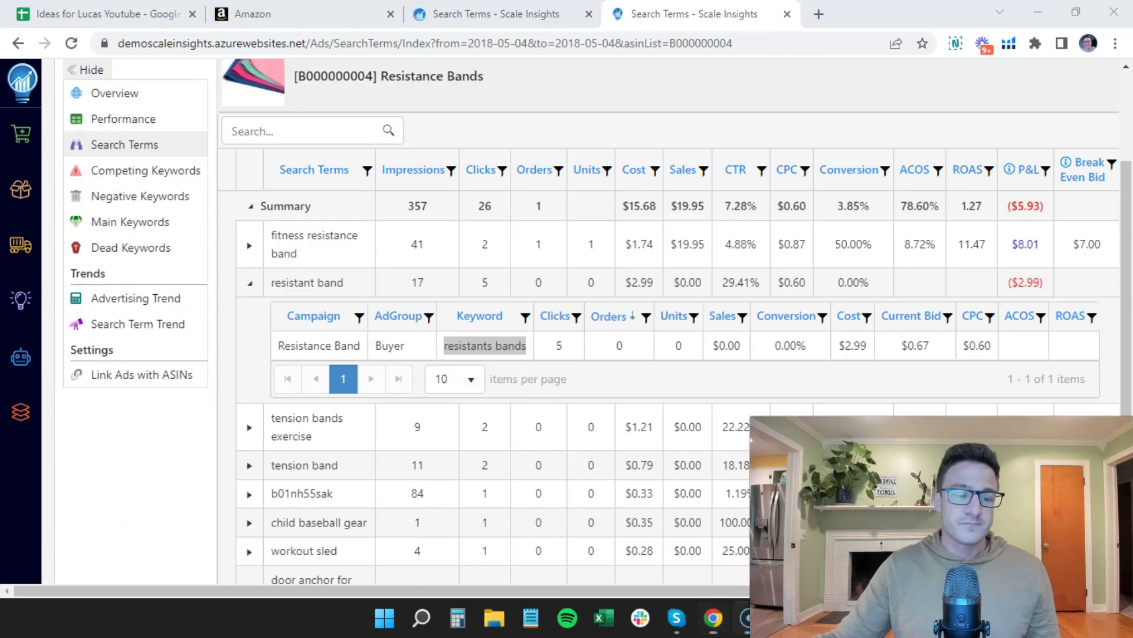